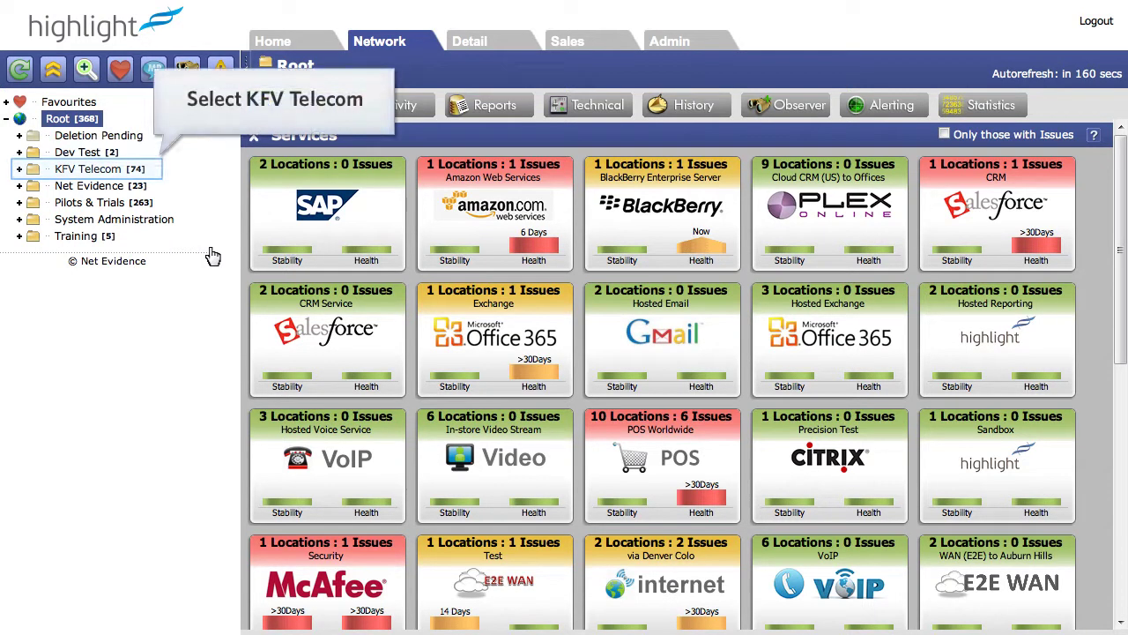
# Step: Start a report for the KFV Telecom folder covering All Performance Tests
pyautogui.click(137, 174)
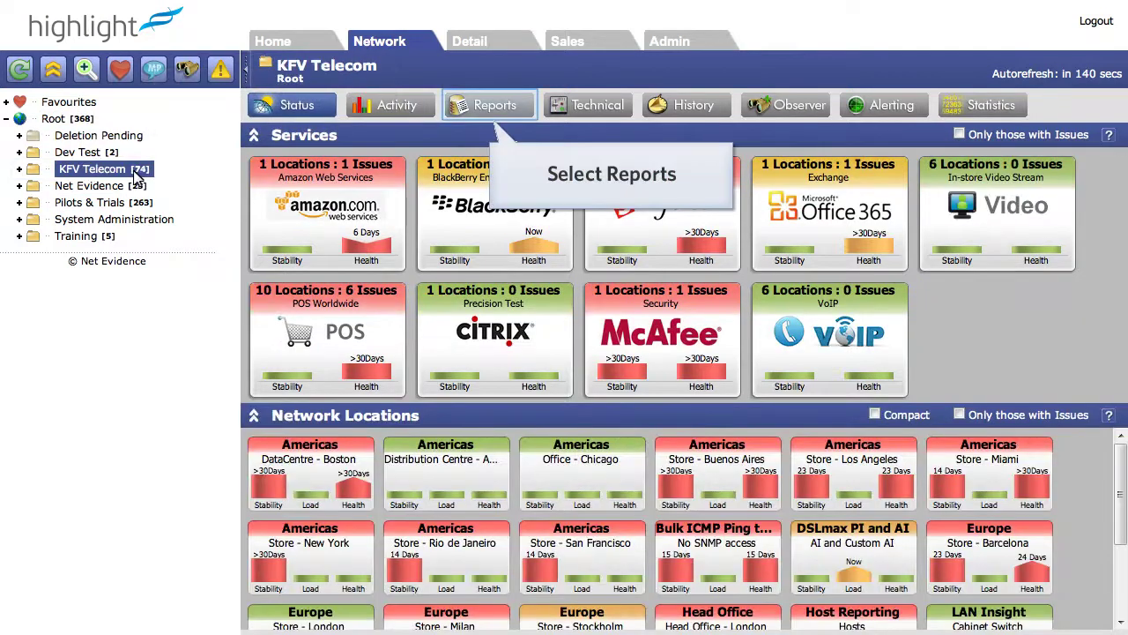
pyautogui.click(493, 111)
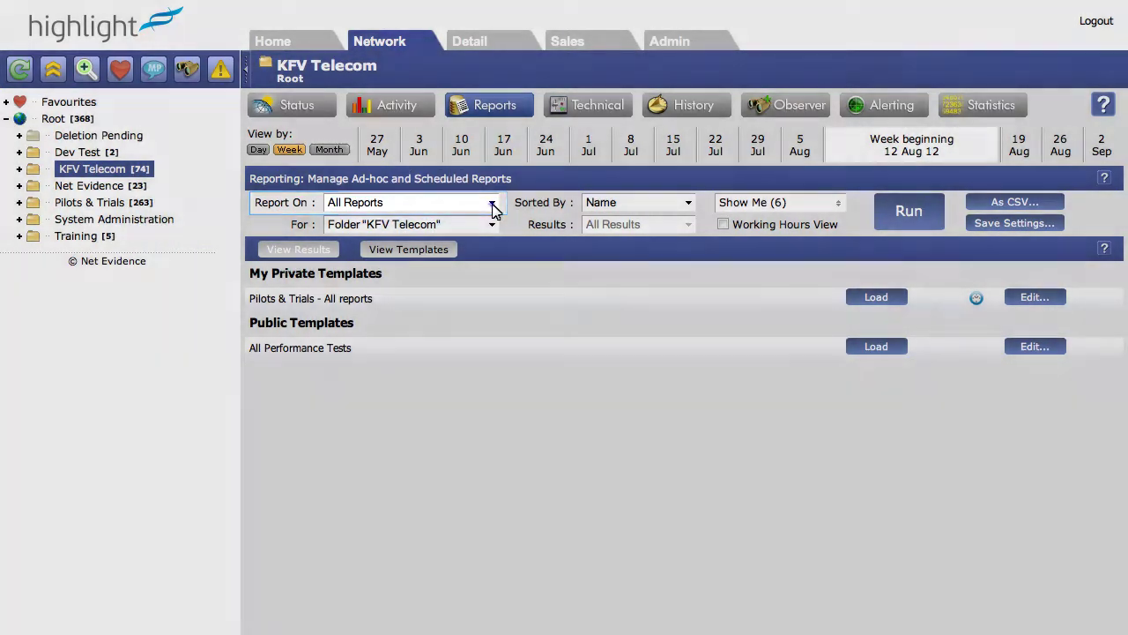
pyautogui.click(492, 203)
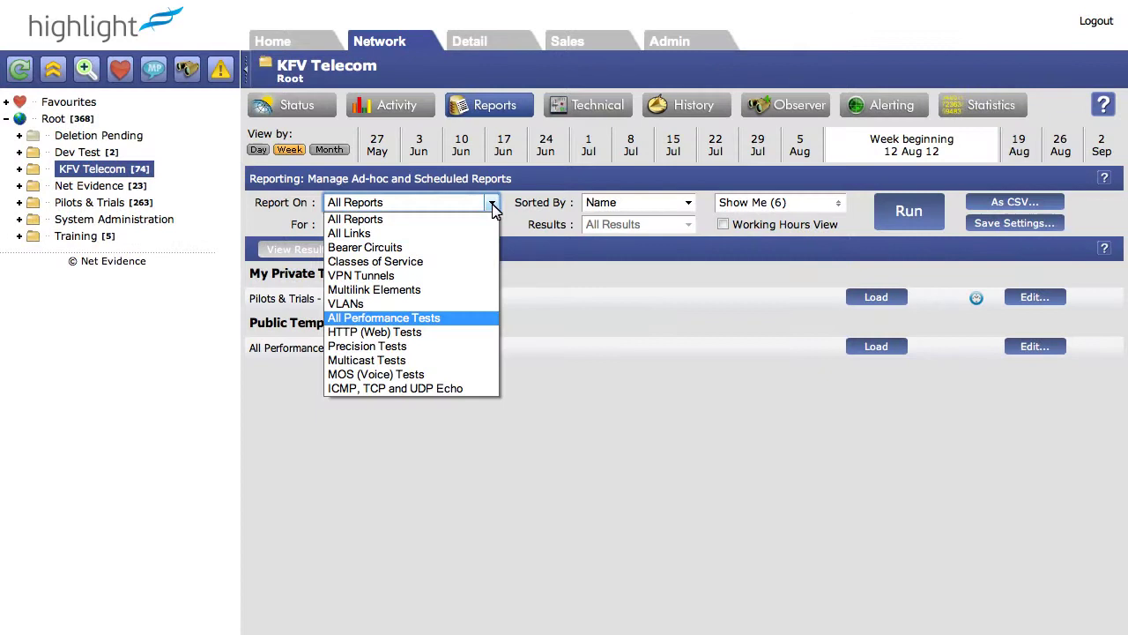
pyautogui.click(471, 319)
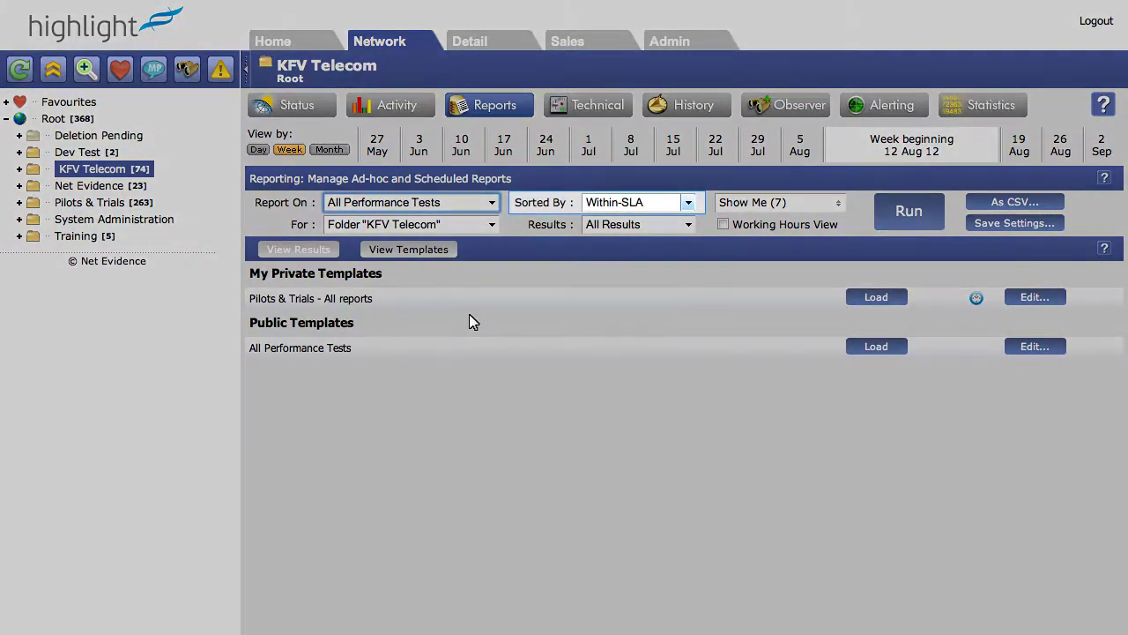
# Step: Sort the report by Within-SLA and include all seven columns
pyautogui.click(686, 204)
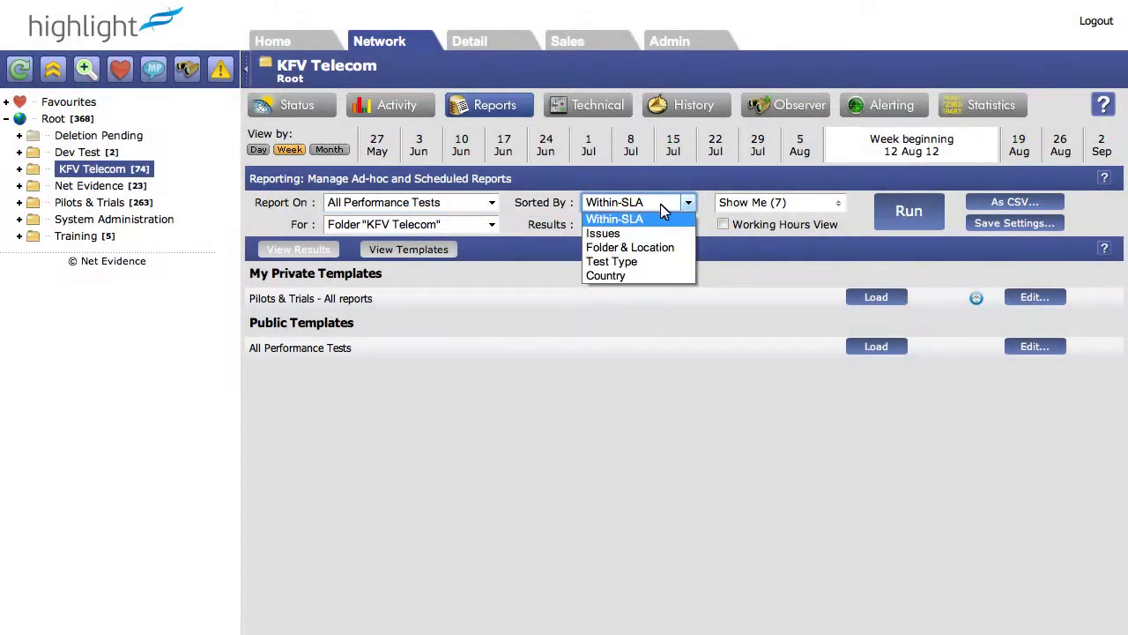
pyautogui.click(651, 220)
pyautogui.press('Tab')
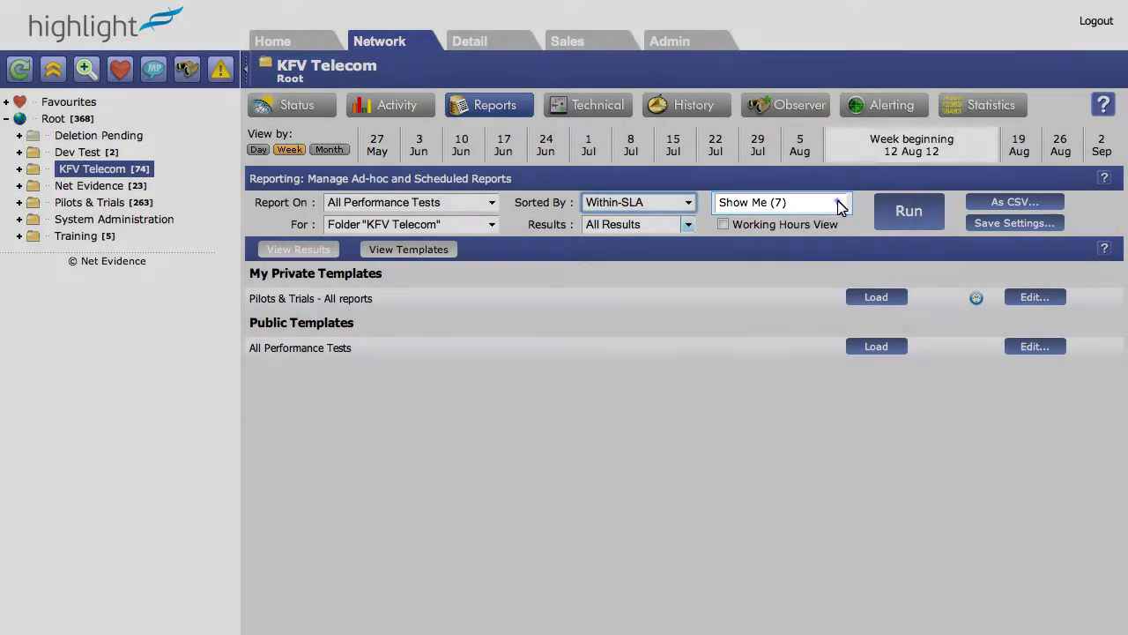
pyautogui.click(838, 205)
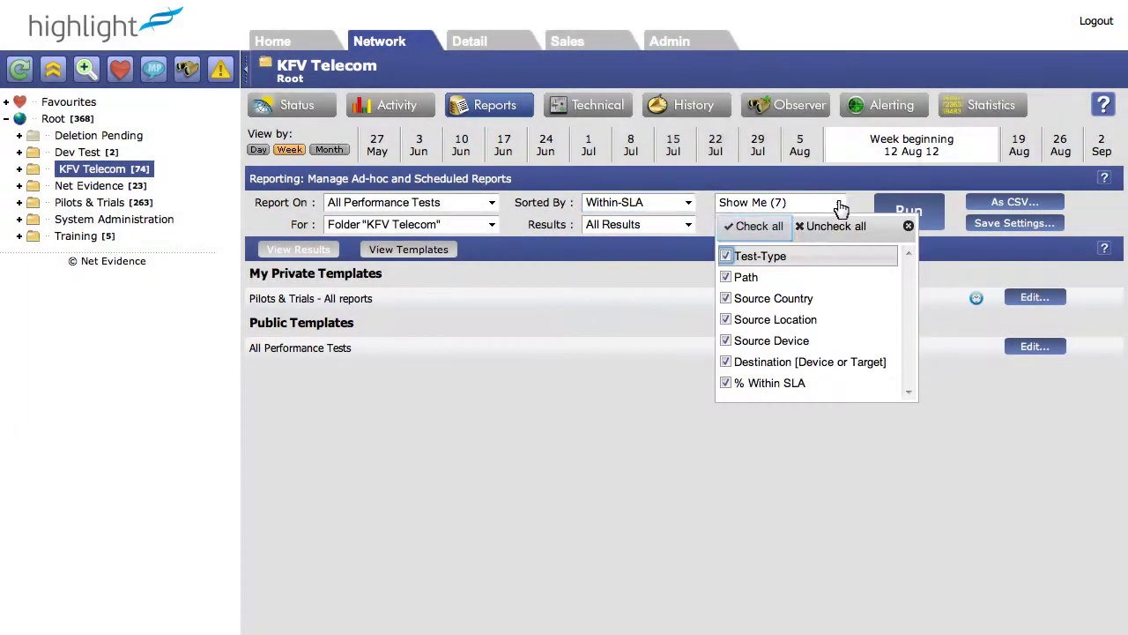
pyautogui.click(755, 231)
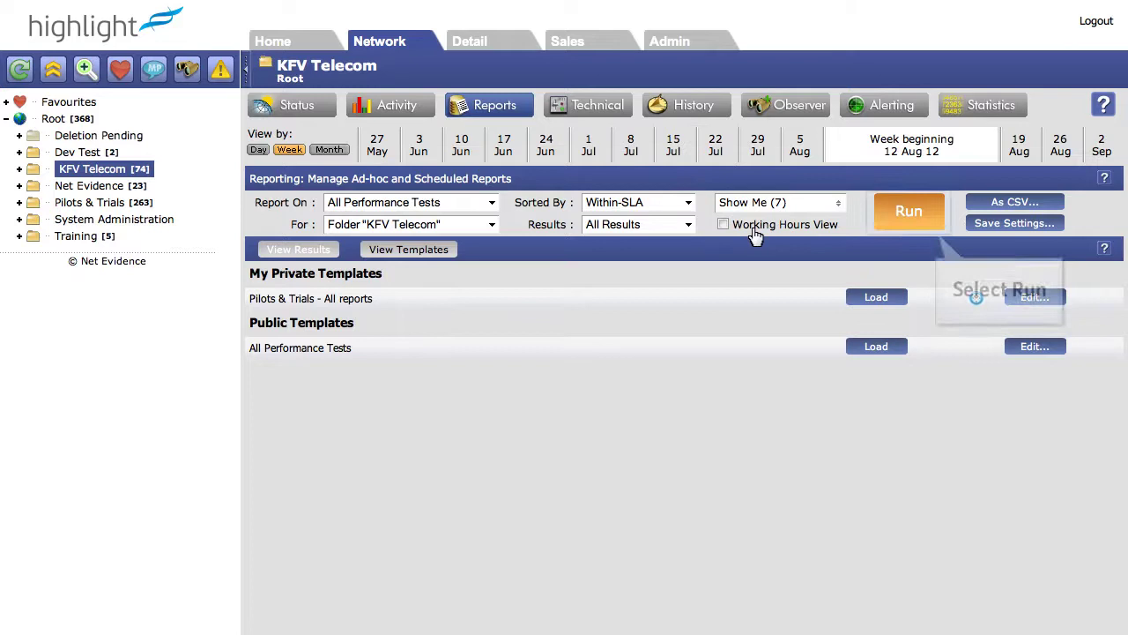
# Step: Run the KFV Telecom performance-test report and export the results as CSV
pyautogui.click(921, 218)
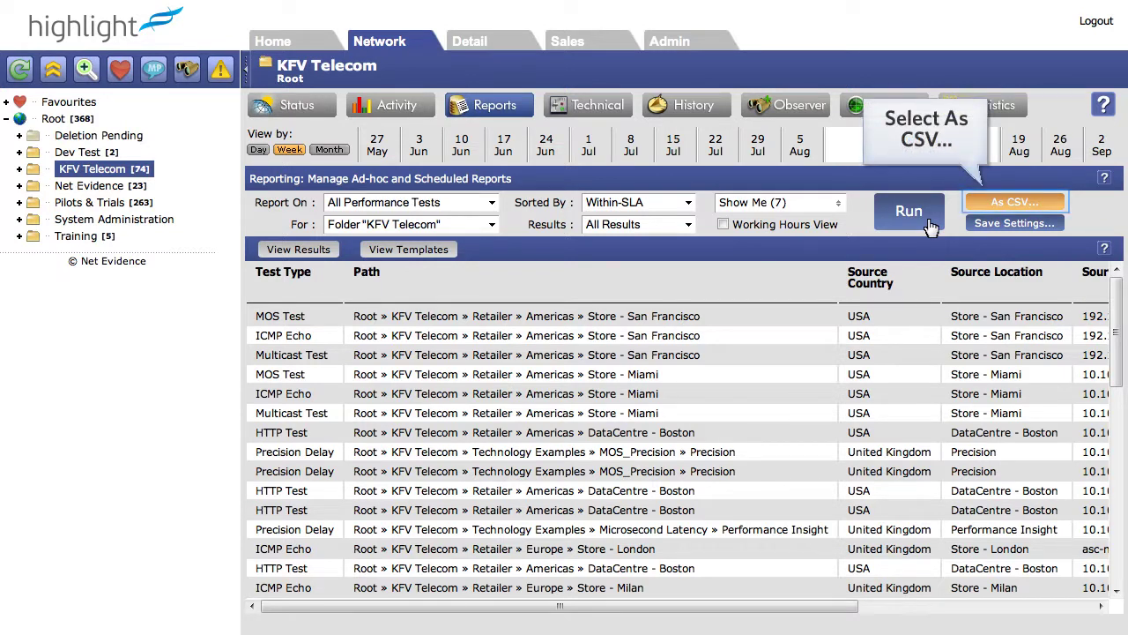
pyautogui.click(1018, 202)
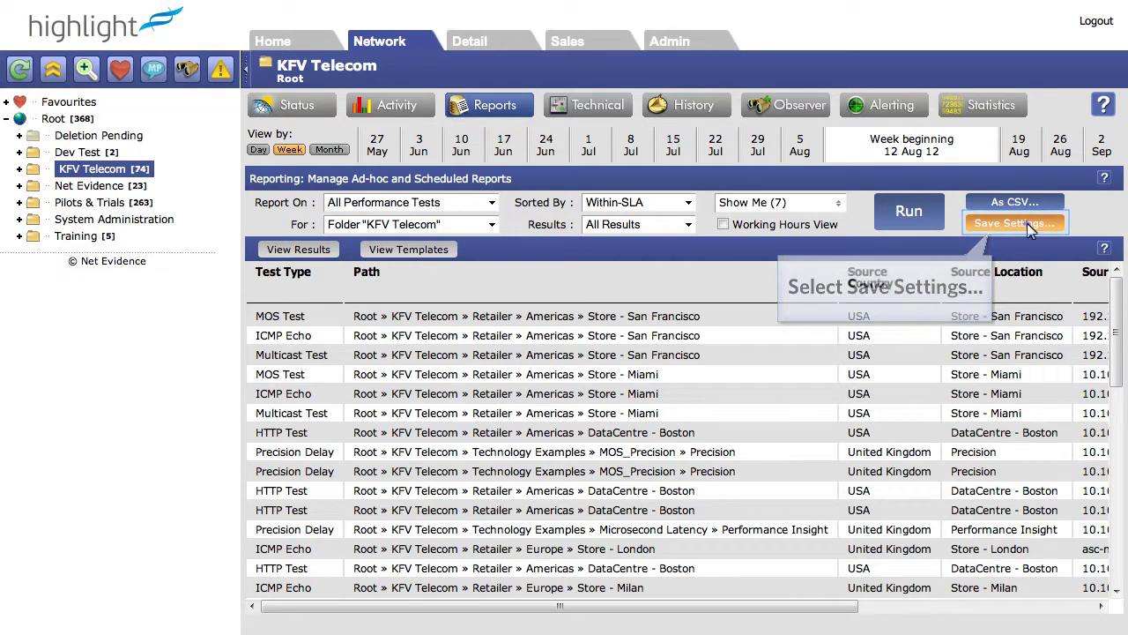
# Step: Name the template 'Performance Tests for KFV' with Public Template and Working Hours view ticked
pyautogui.click(1026, 223)
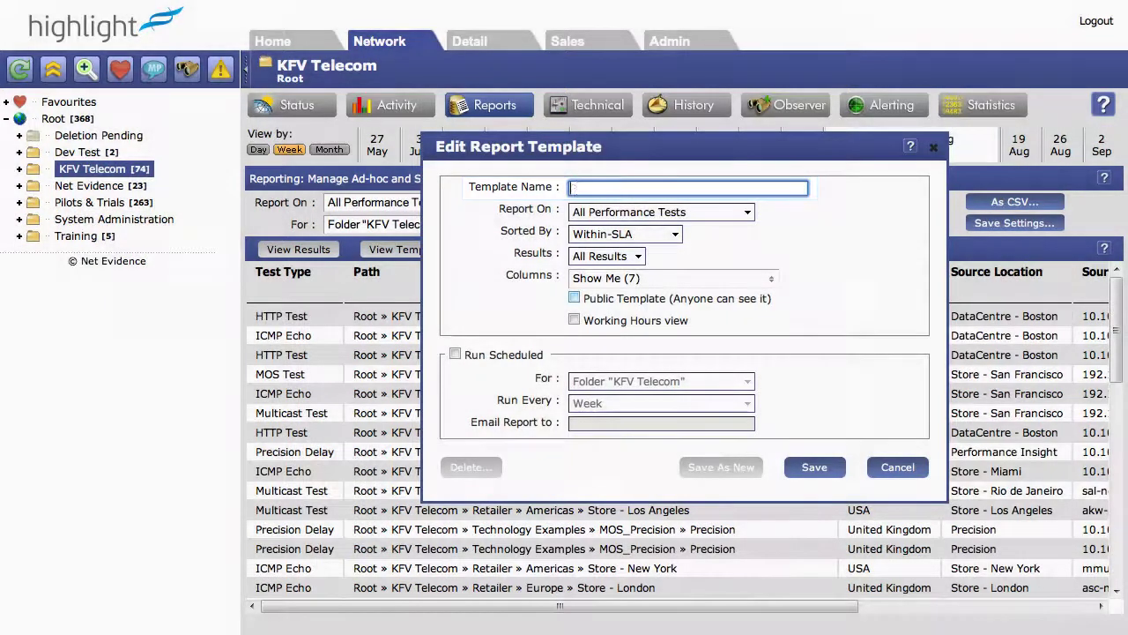
pyautogui.write('Performance Tests for KFV')
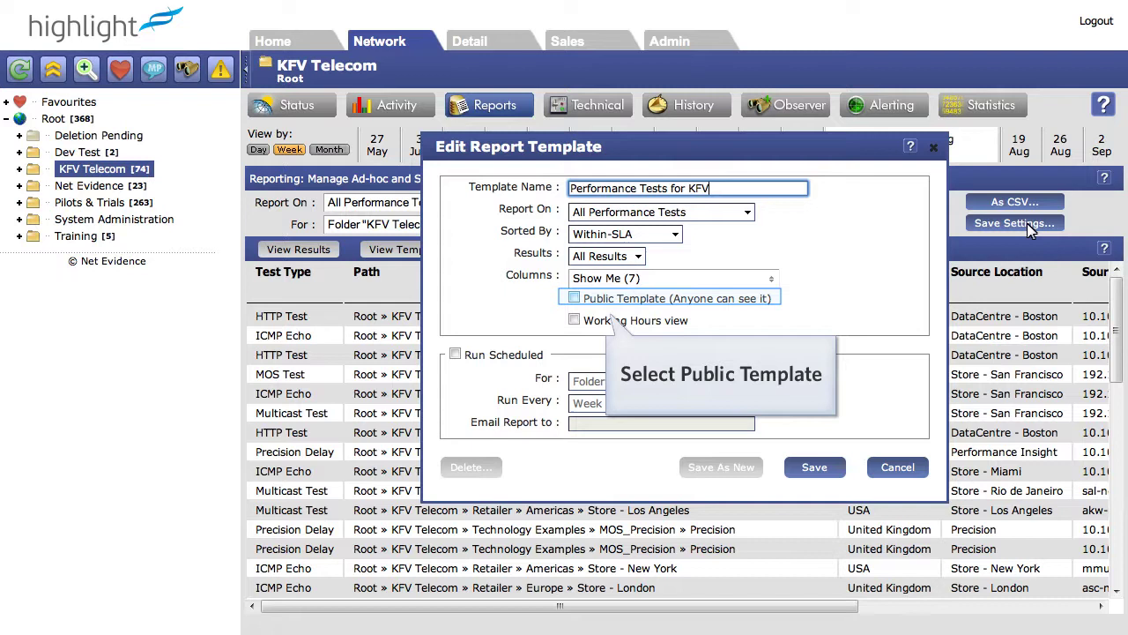
pyautogui.click(574, 298)
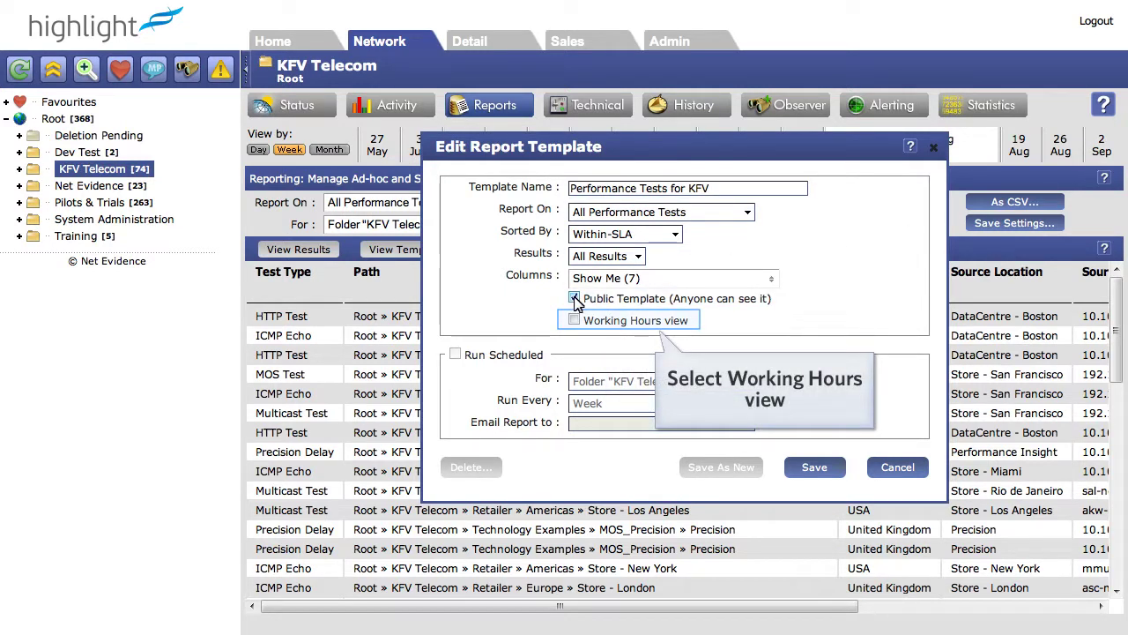
pyautogui.click(574, 320)
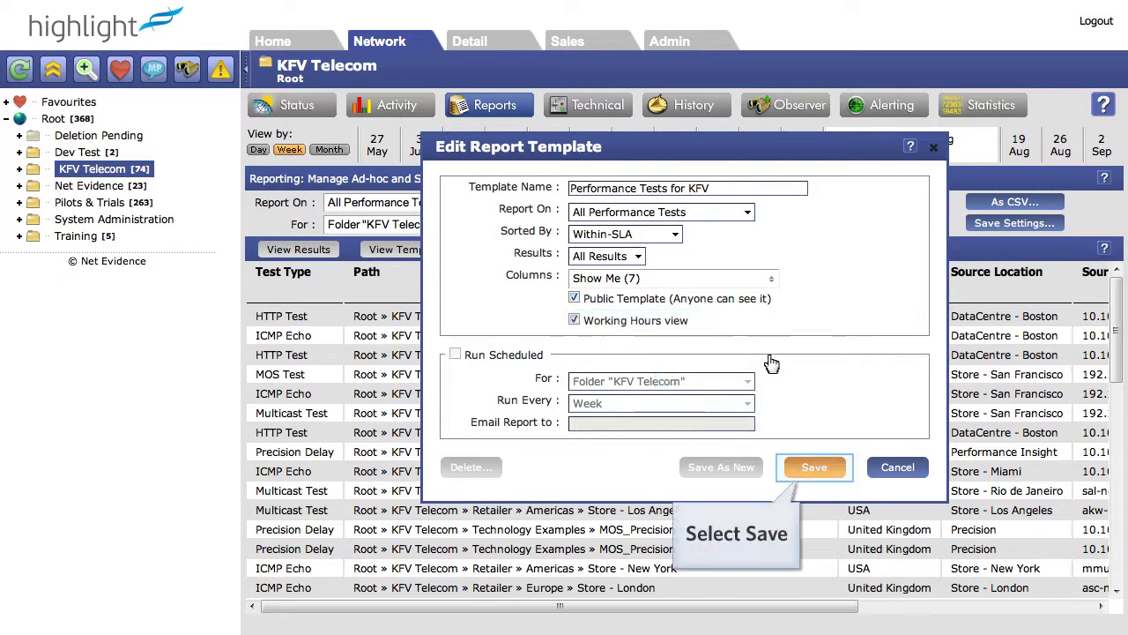
# Step: Save the 'Performance Tests for KFV' template and list the saved templates
pyautogui.click(842, 476)
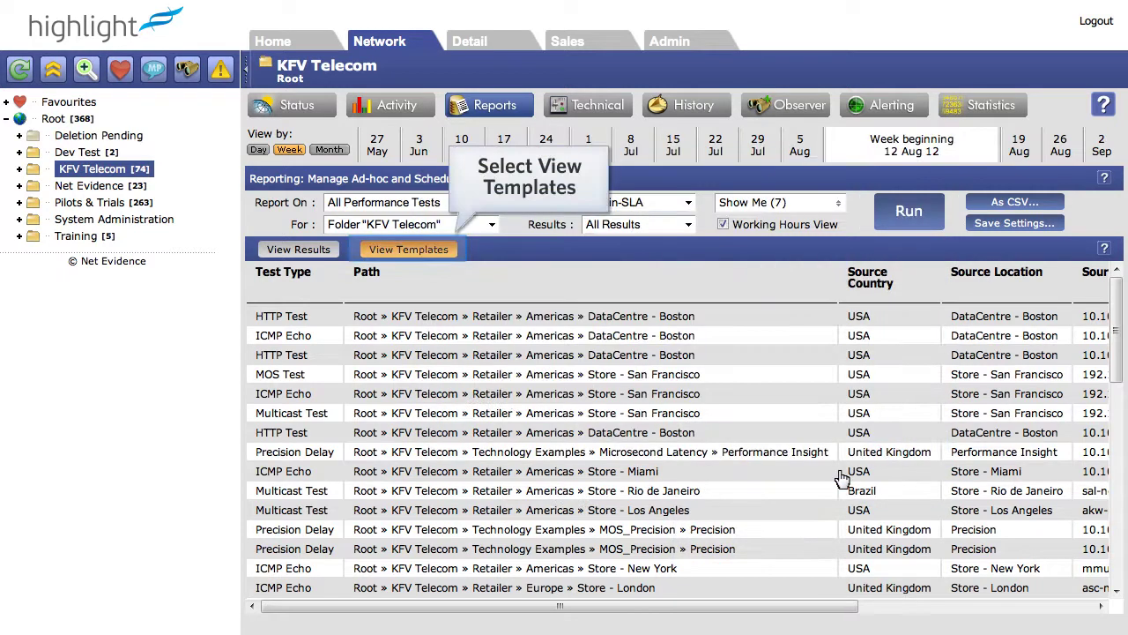
pyautogui.click(408, 249)
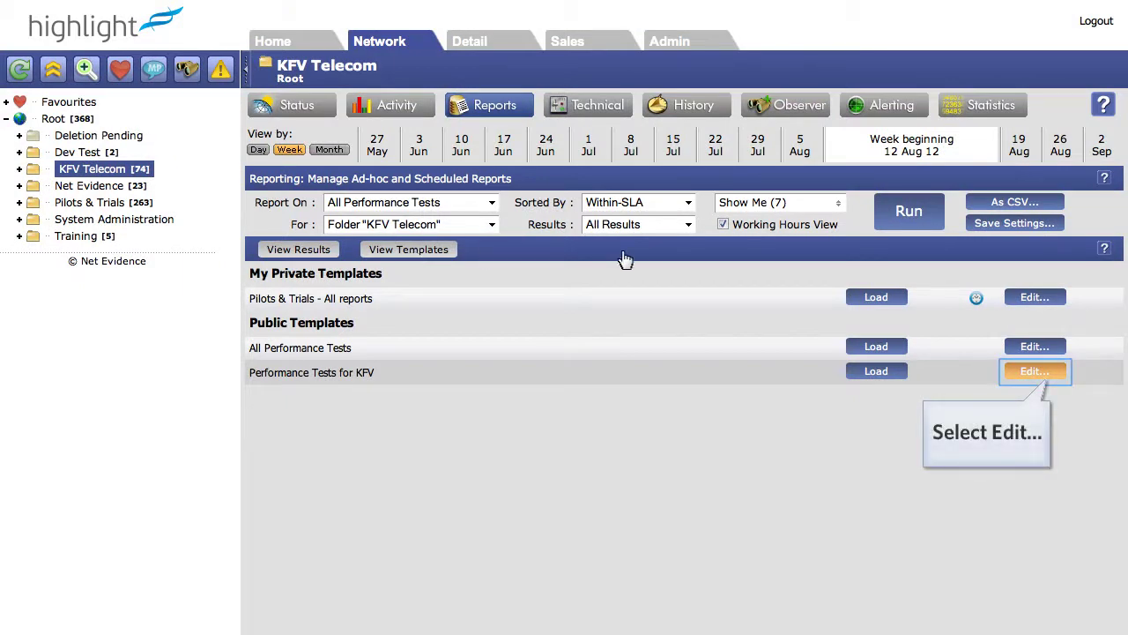
# Step: Make 'Performance Tests for KFV' private, schedule it to run, and email it to the service address
pyautogui.click(1035, 371)
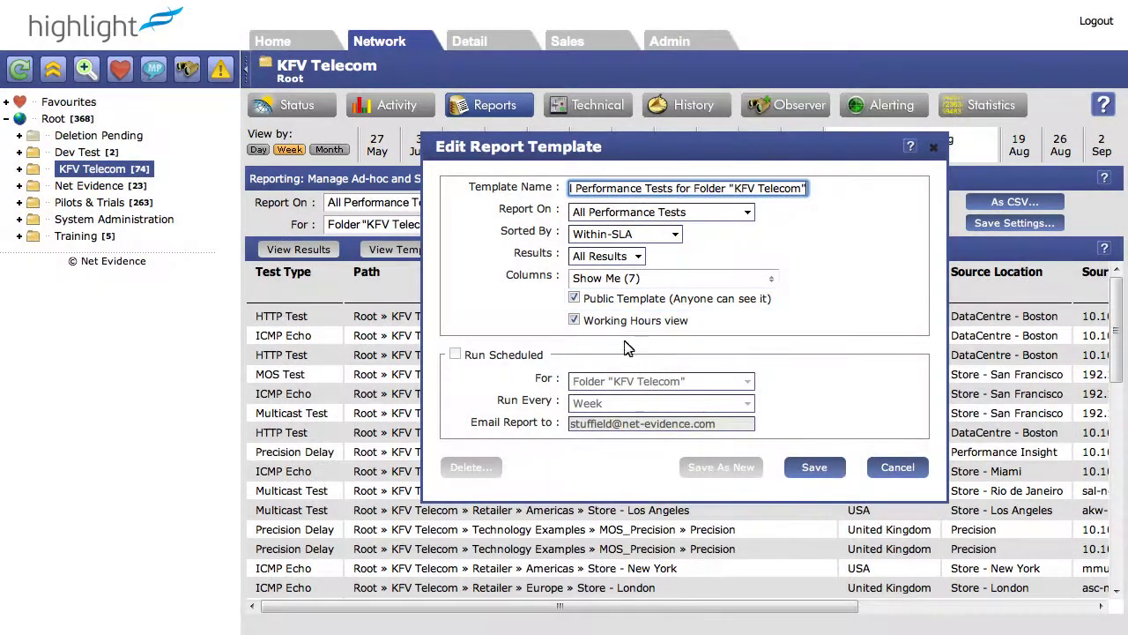
pyautogui.click(575, 298)
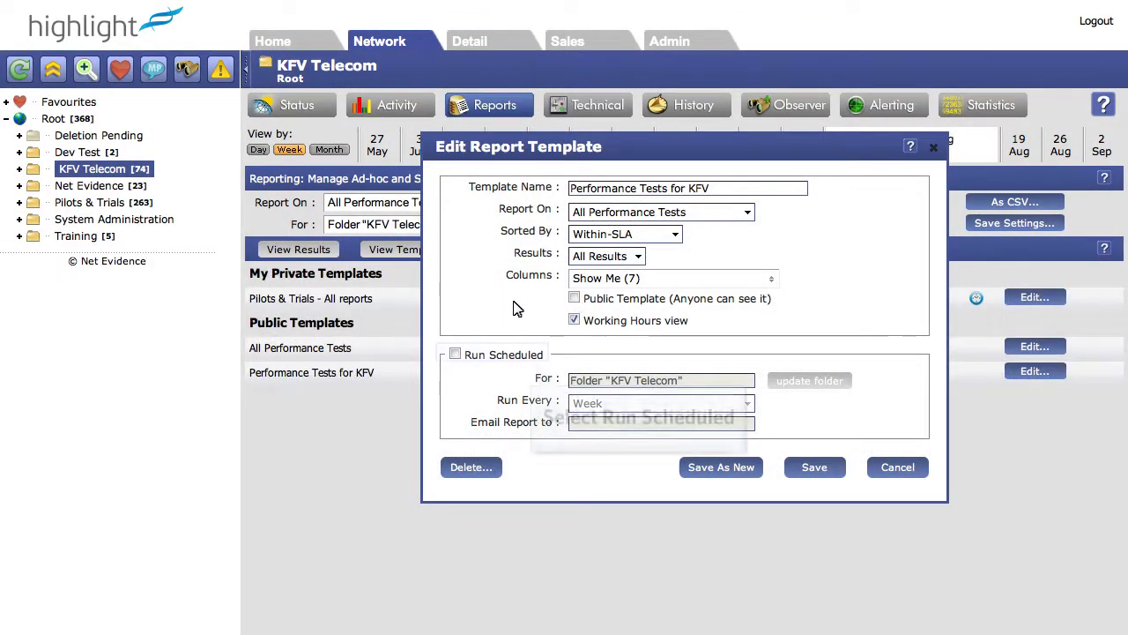
pyautogui.click(455, 354)
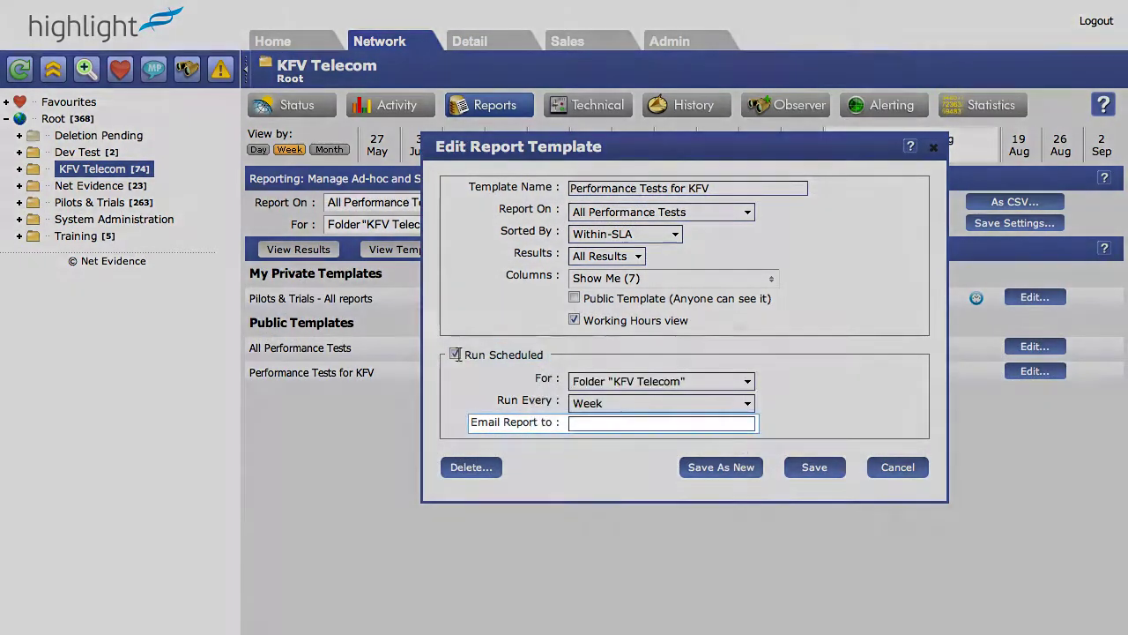
pyautogui.click(741, 420)
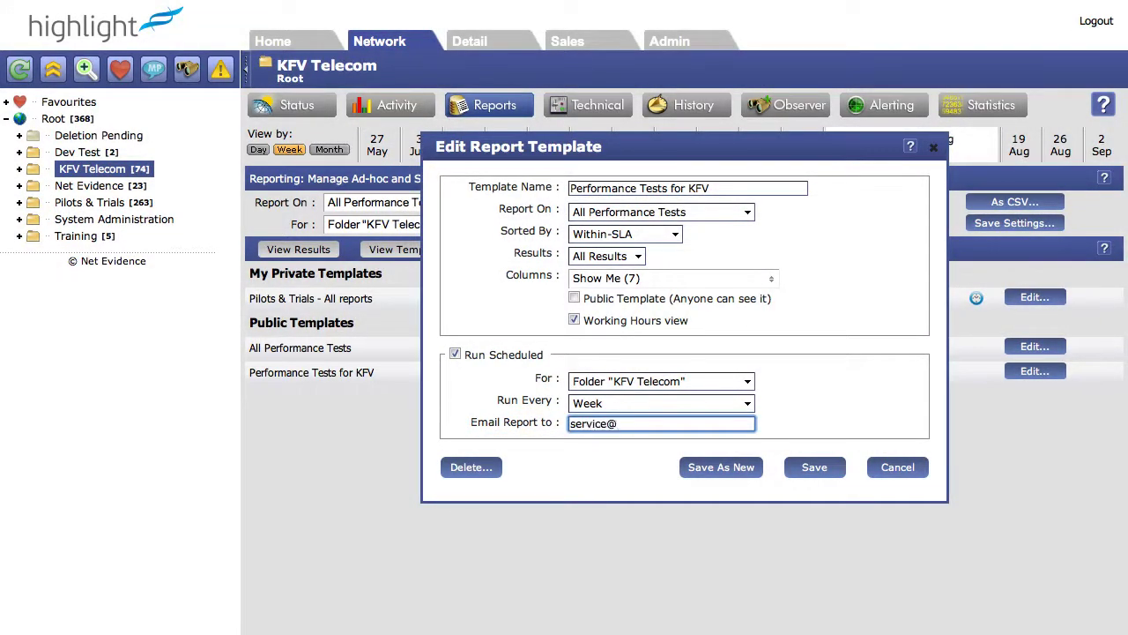
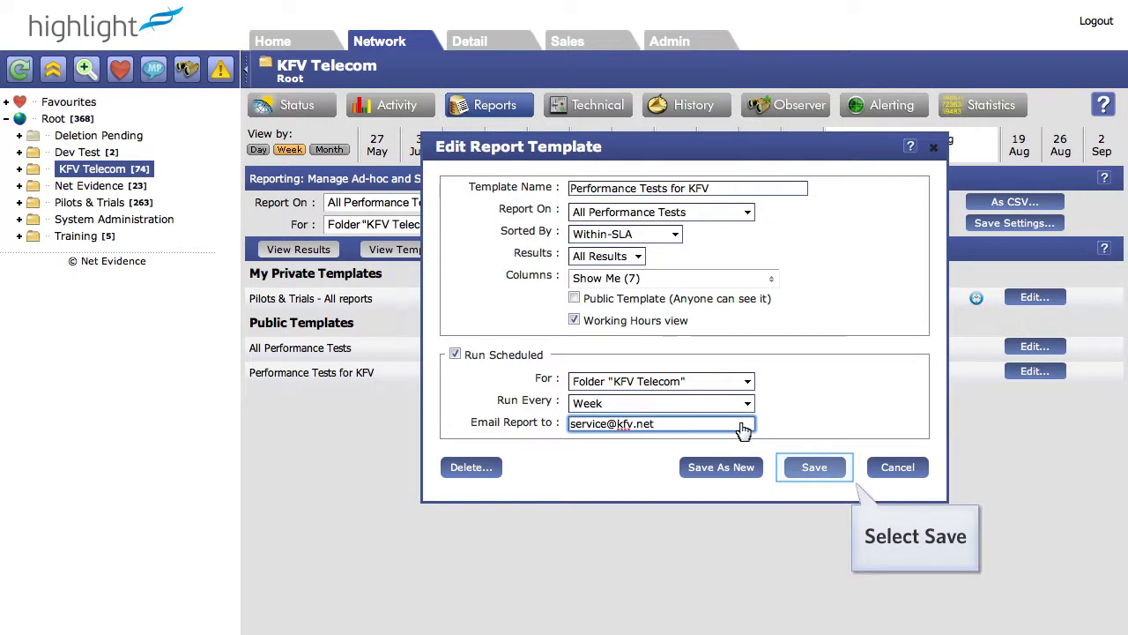
pyautogui.click(839, 474)
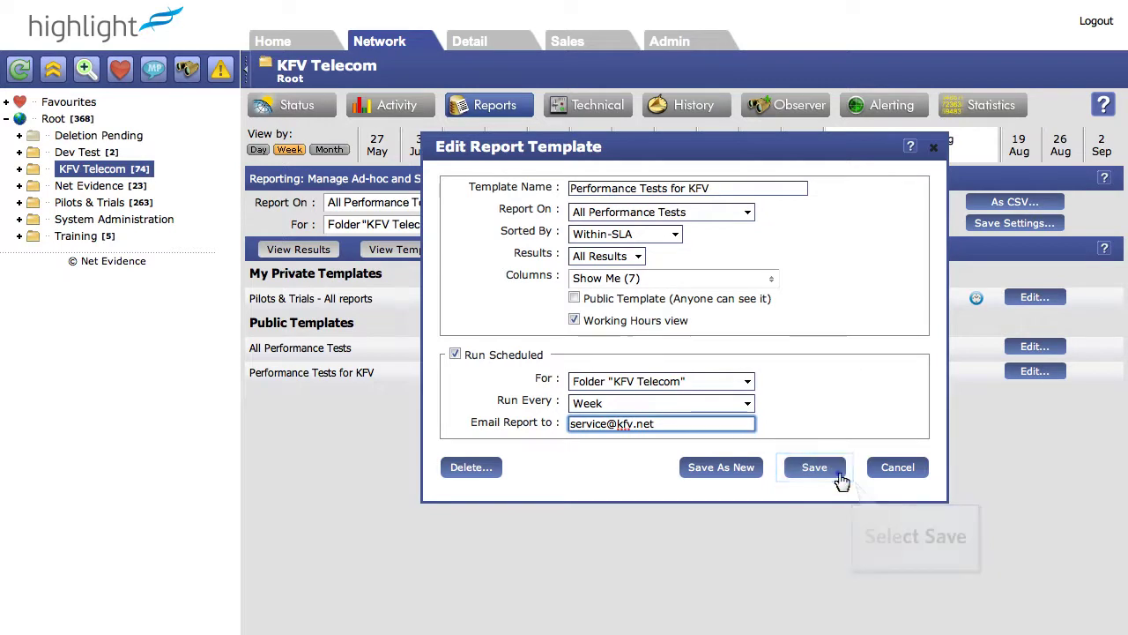